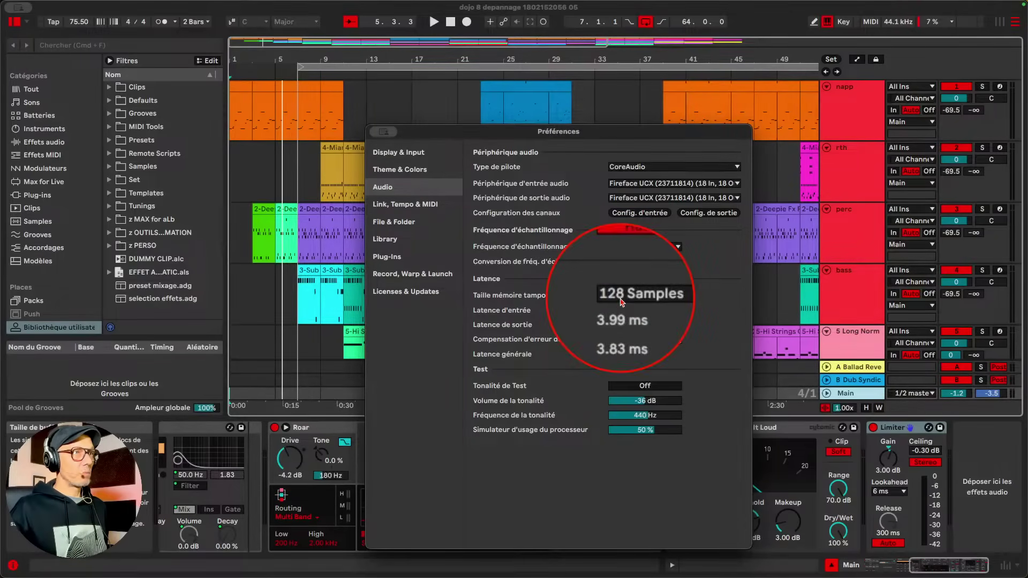
Step: Try an I/O sample rate of 88200 in the audio preferences and return it to 44100
left_click(647, 247)
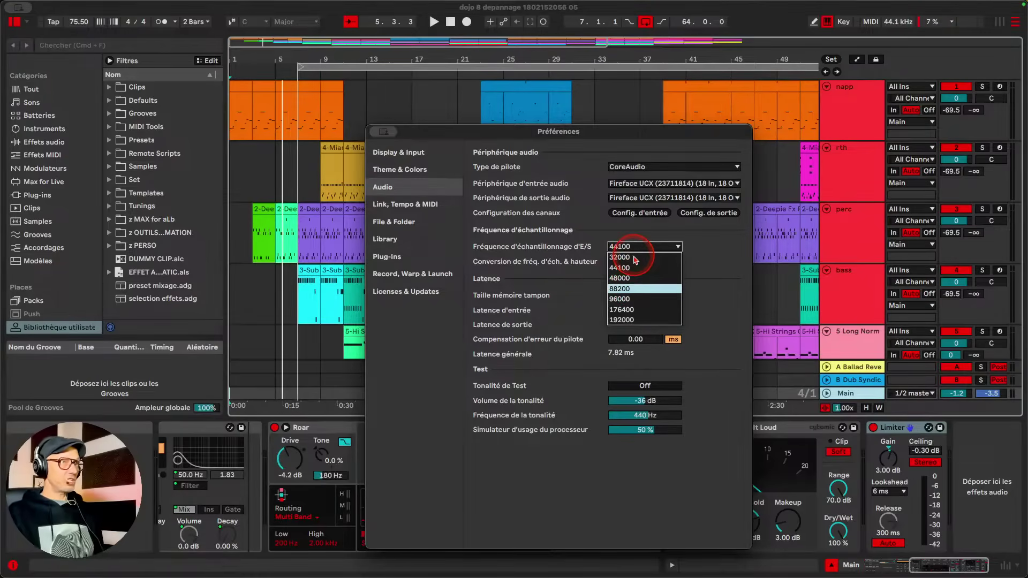
key("Return")
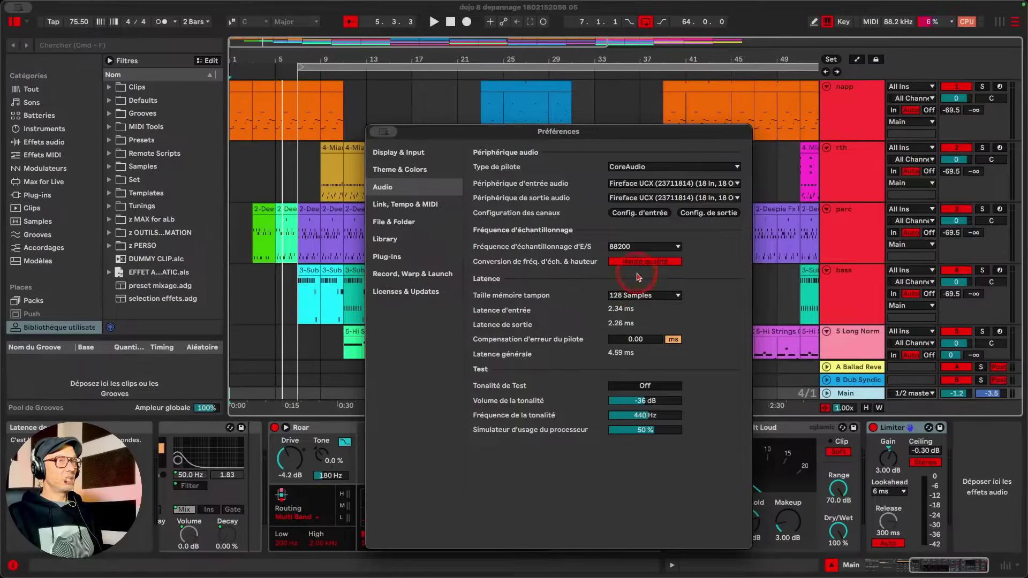
left_click(645, 246)
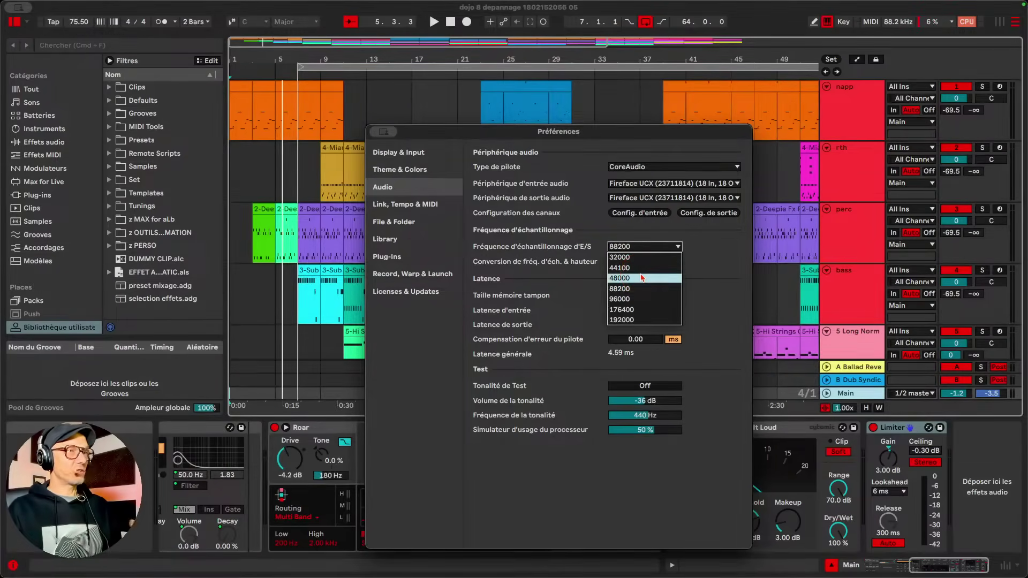
left_click(644, 269)
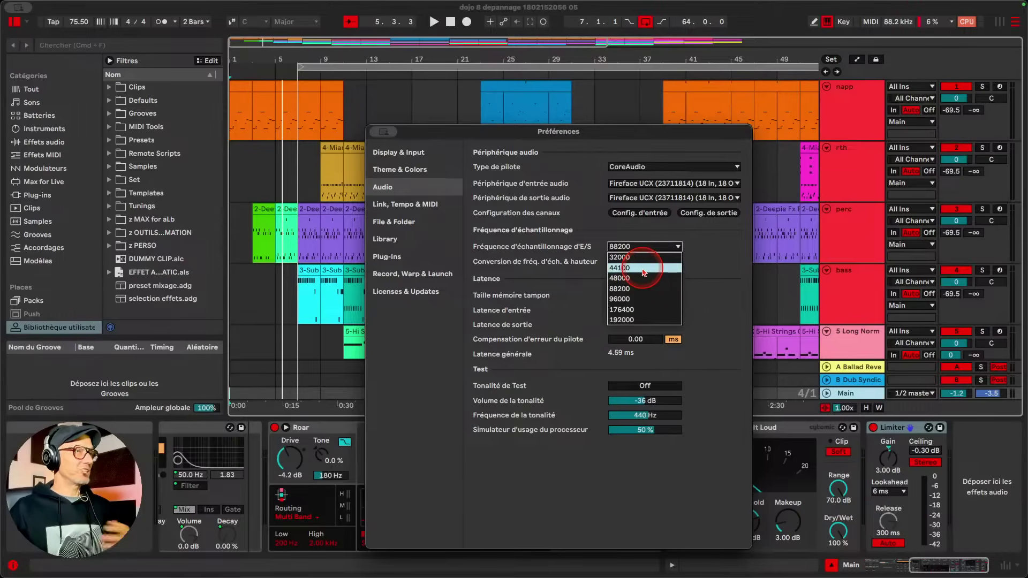
left_click(583, 302)
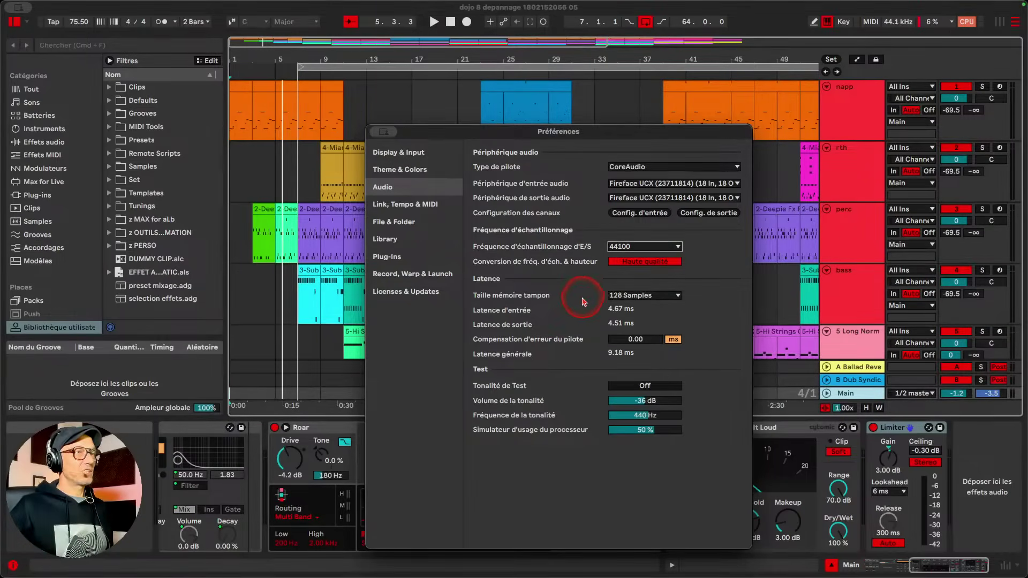
Step: Set the audio buffer size to 2048 samples in the latency settings
left_click(630, 296)
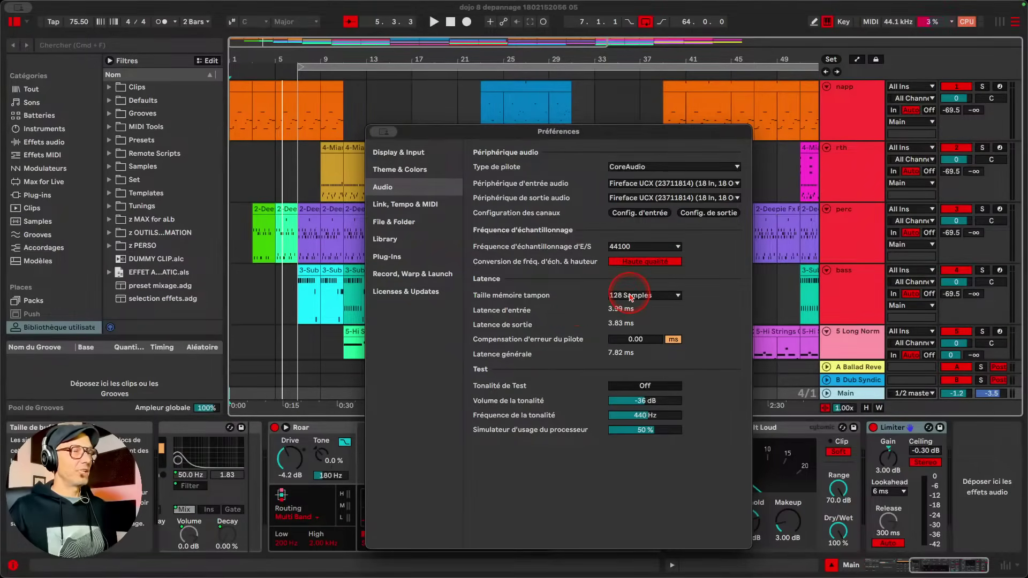
left_click(630, 296)
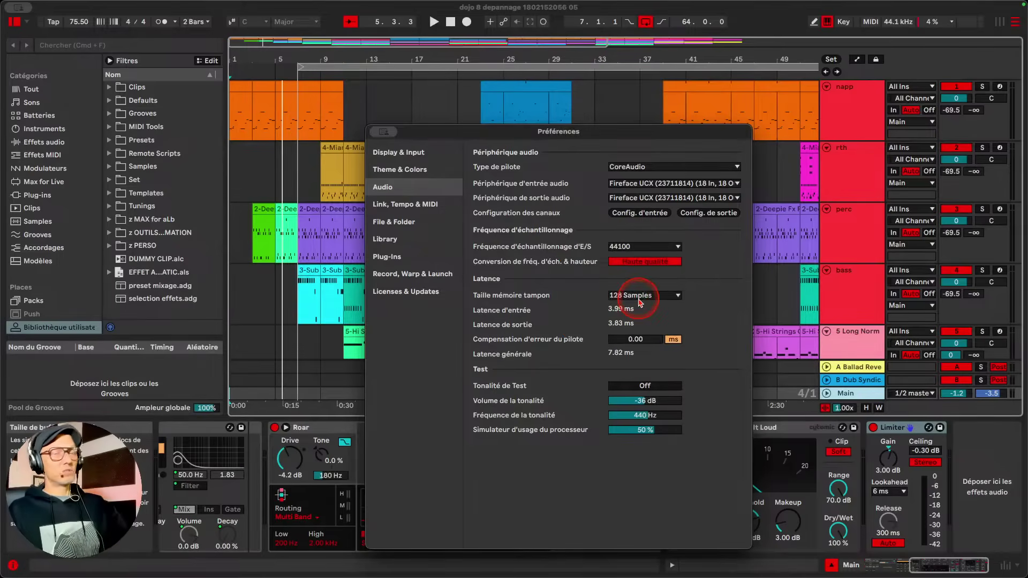
mouse_move(691, 573)
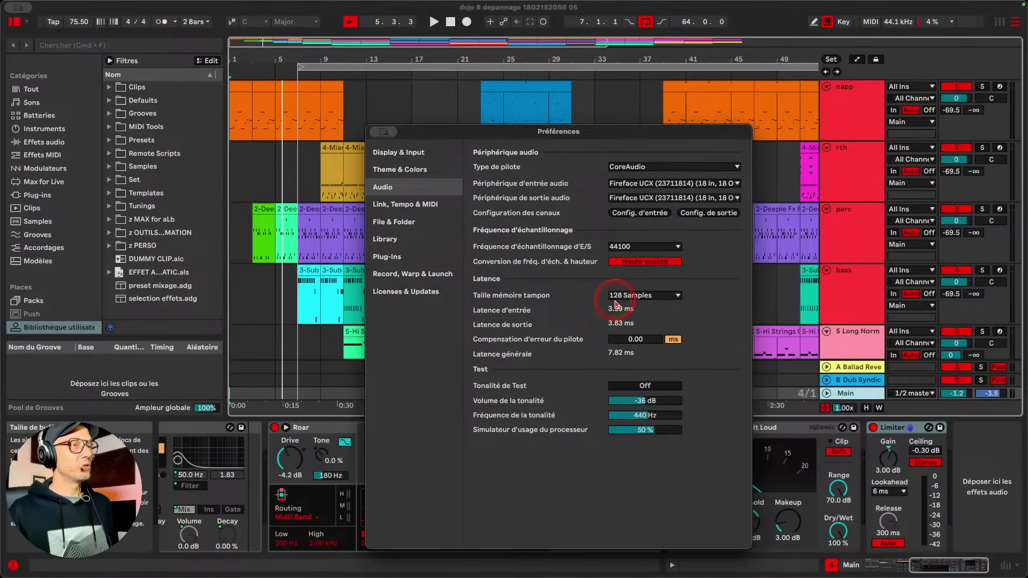
left_click(629, 296)
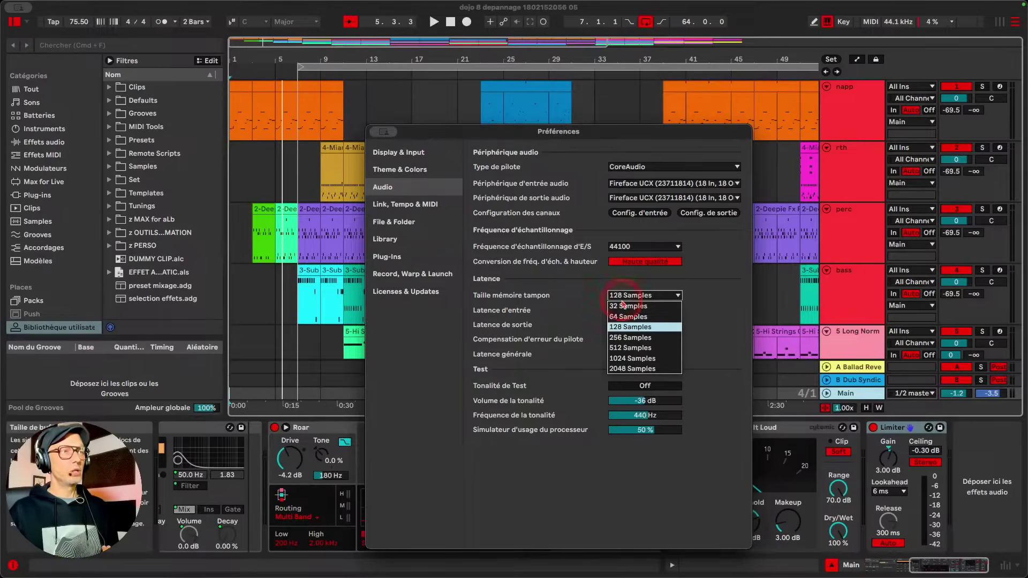
left_click(643, 371)
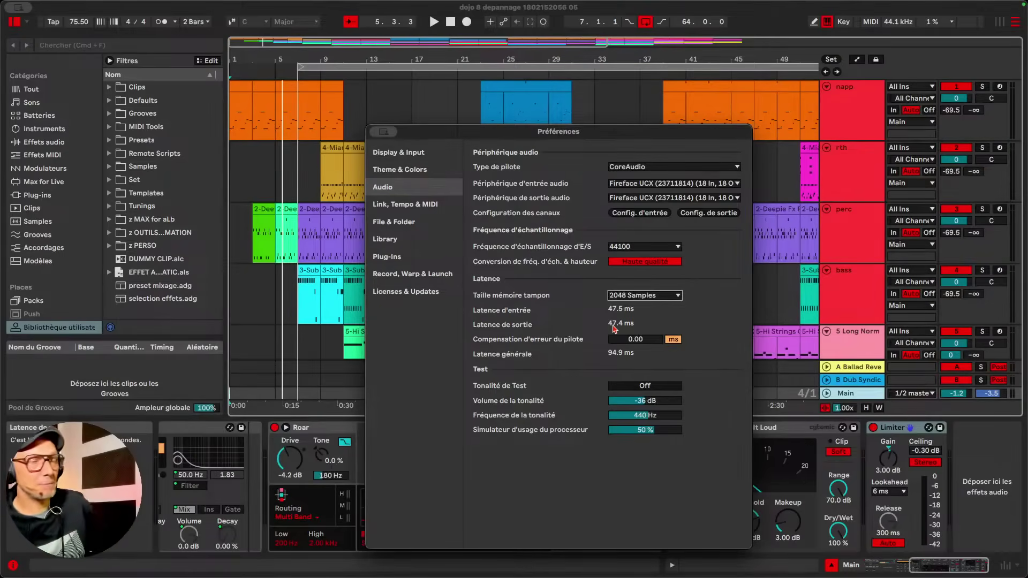
Step: Set the audio buffer size to 32 samples and check the input, output and overall latency
left_click(631, 294)
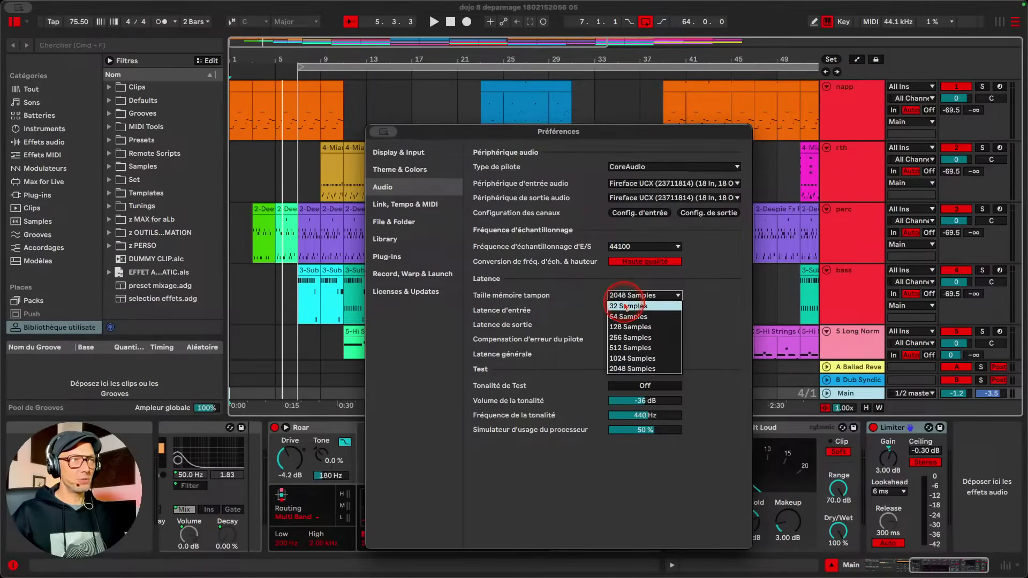
left_click(626, 306)
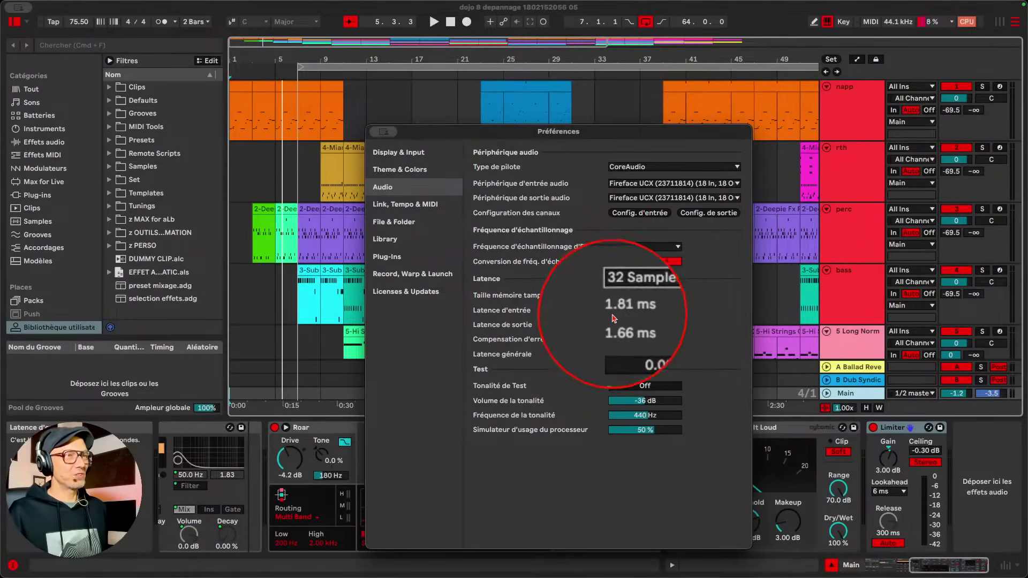
left_click(614, 359)
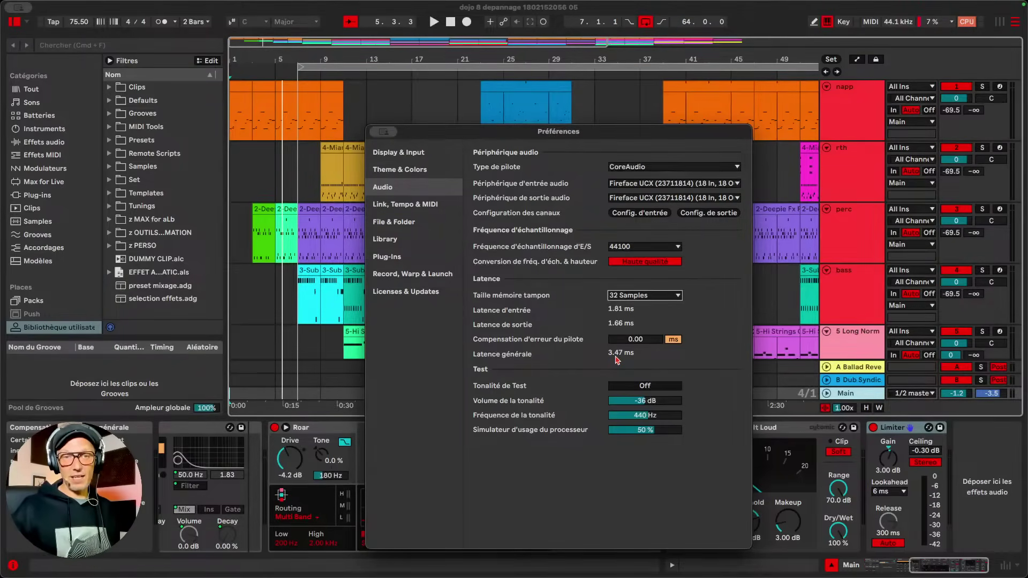
left_click(617, 353)
left_click(624, 319)
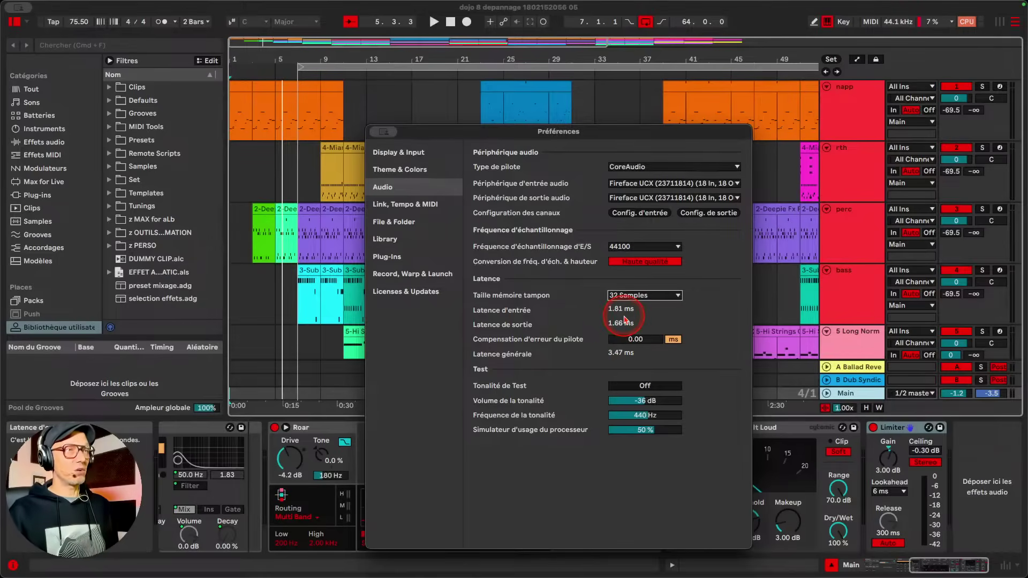
left_click(621, 301)
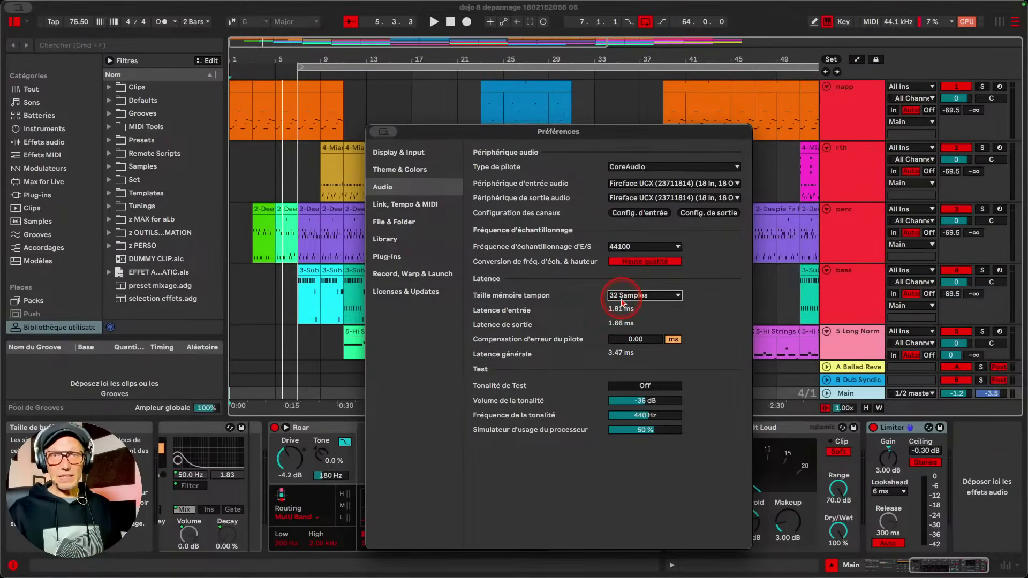
Step: Turn on the test tone and lower its volume to -43 dB
left_click(636, 386)
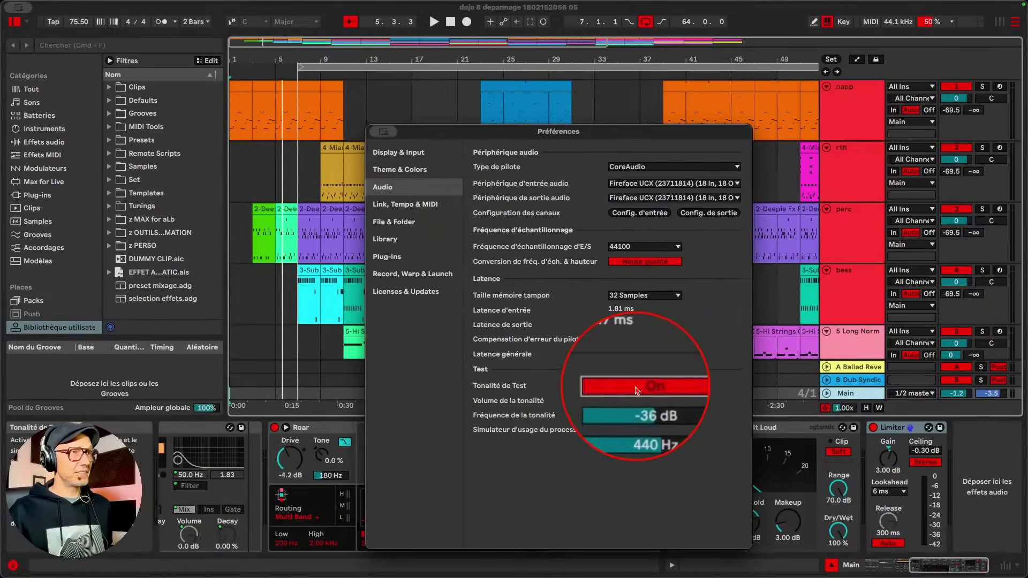
left_click(614, 448)
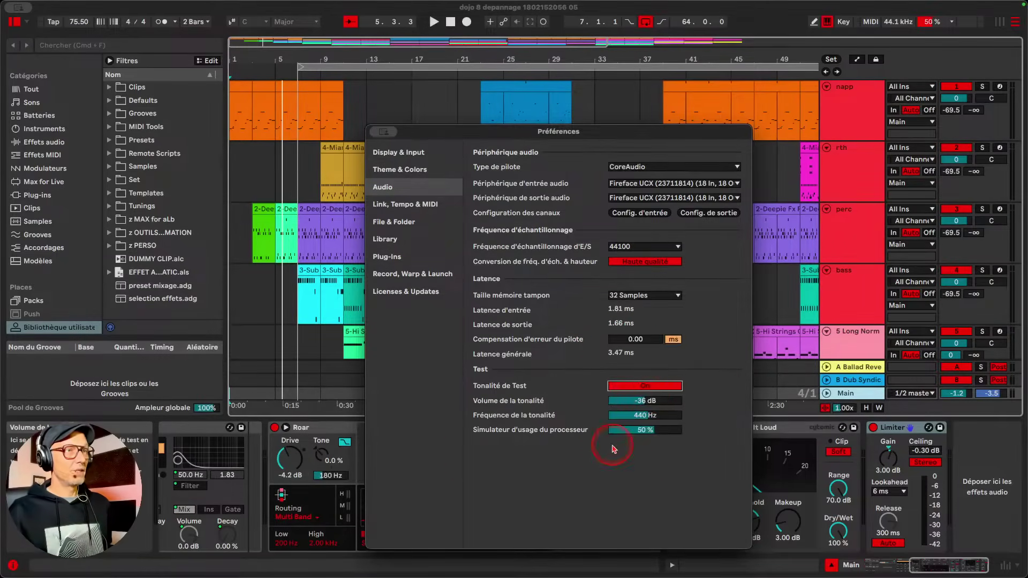
left_click(632, 400)
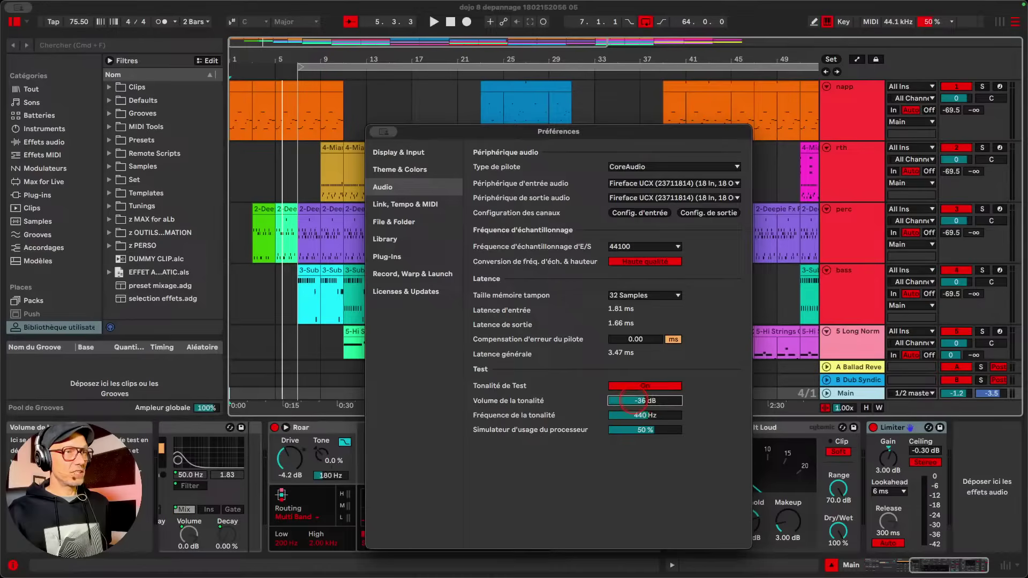
scroll(637, 400, "down", 4)
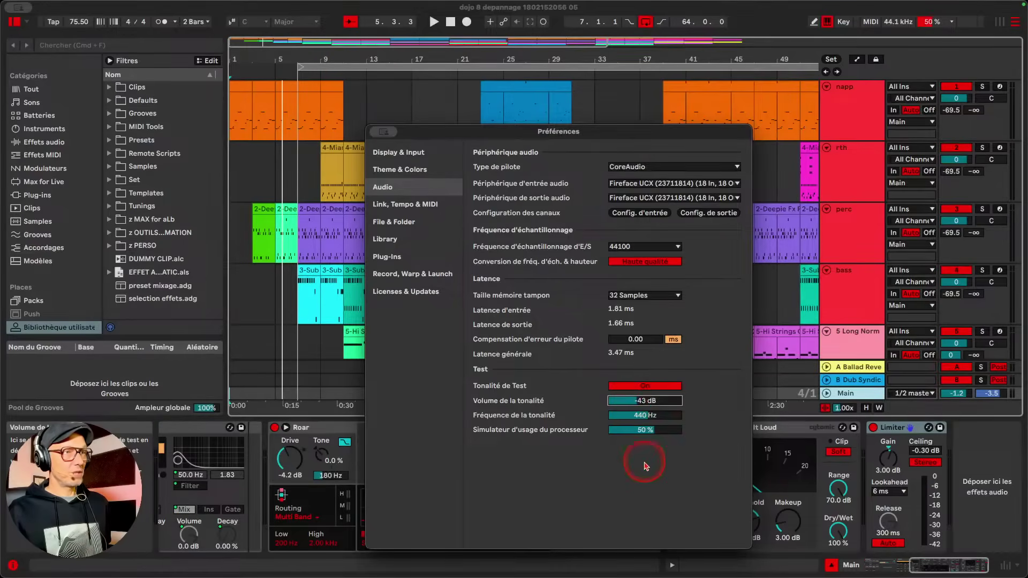
Step: Raise the CPU usage simulator to 80 % in the audio test settings
left_click(646, 433)
scroll(646, 433, "up", 3)
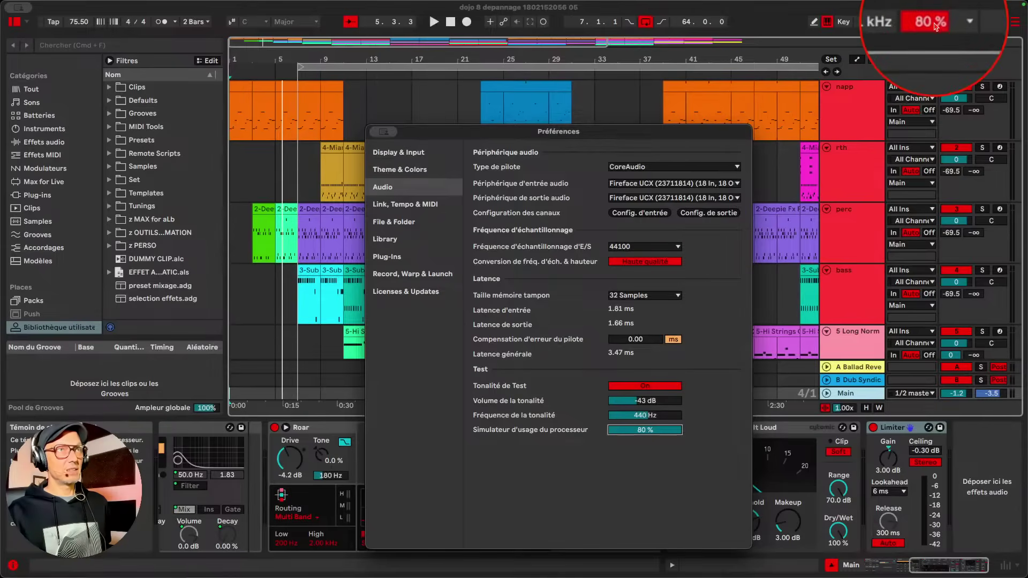
left_click(615, 327)
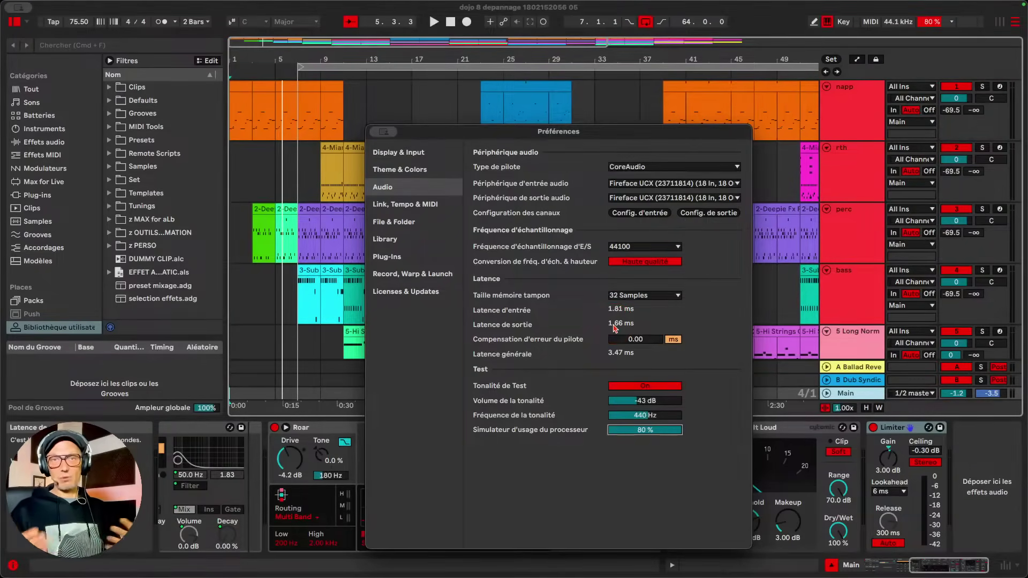
Step: Set the audio buffer size to 64 samples and turn off the test tone
left_click(630, 296)
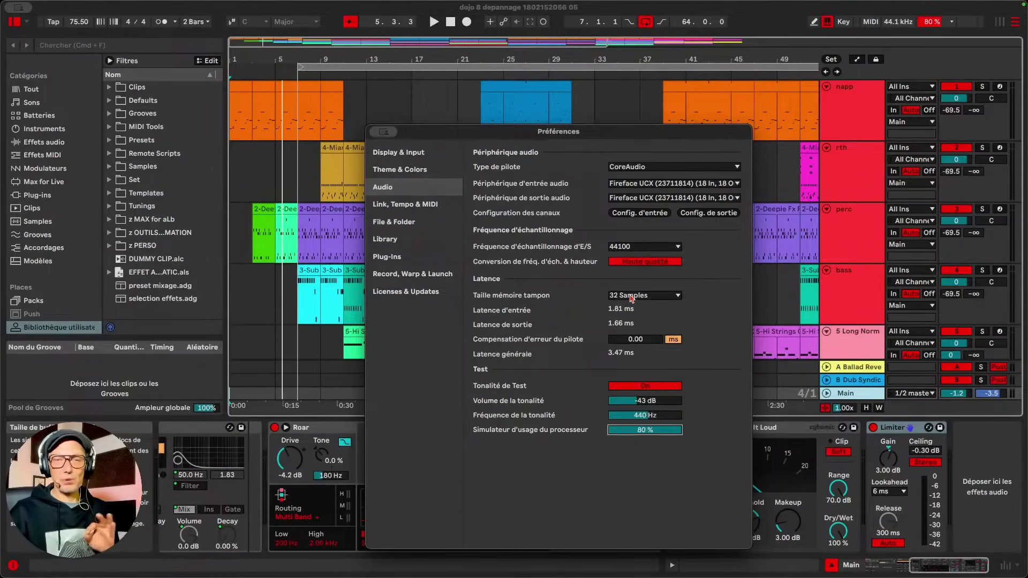
left_click(631, 297)
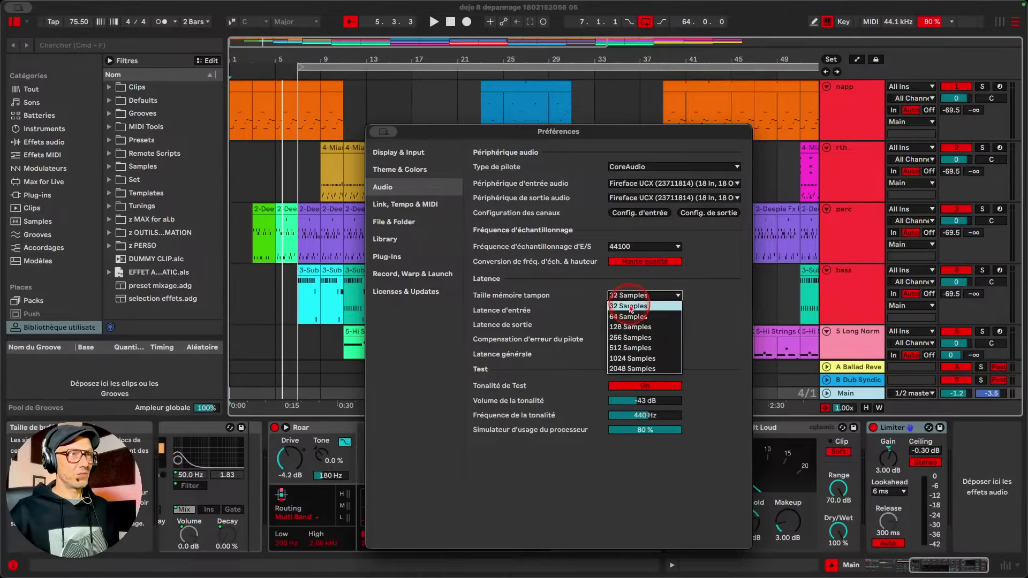
left_click(631, 319)
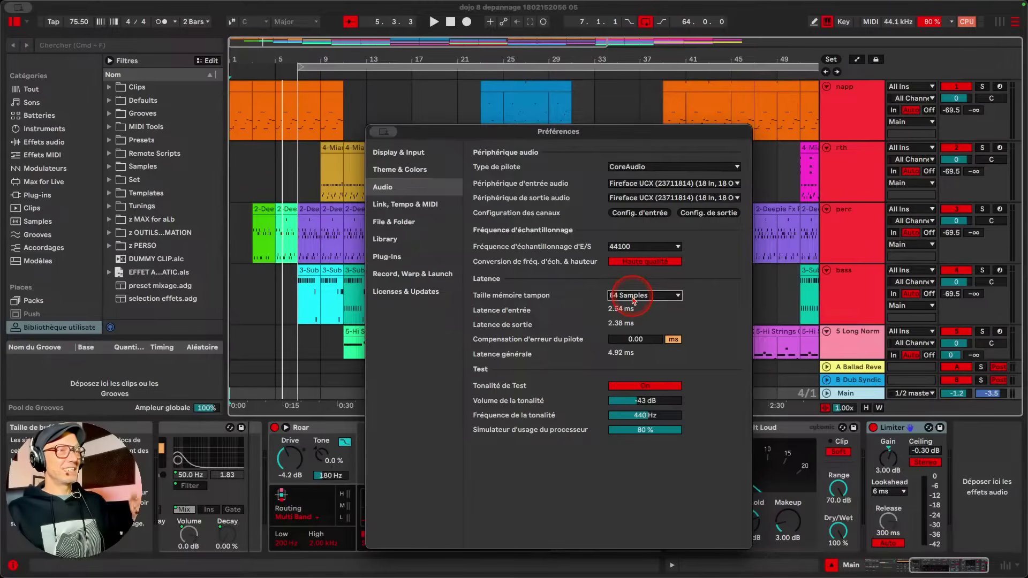
left_click(648, 387)
left_click(653, 303)
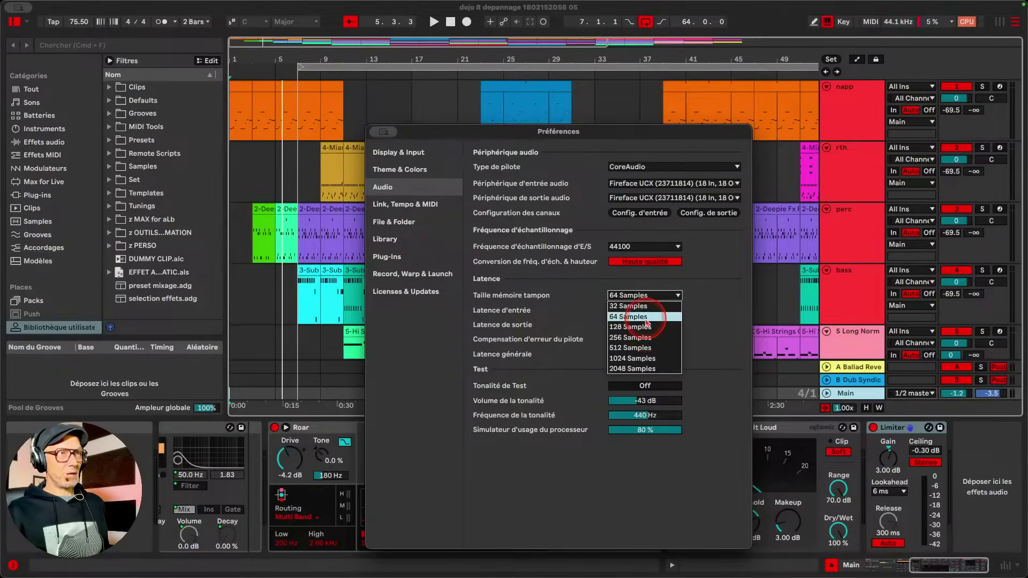
left_click(647, 320)
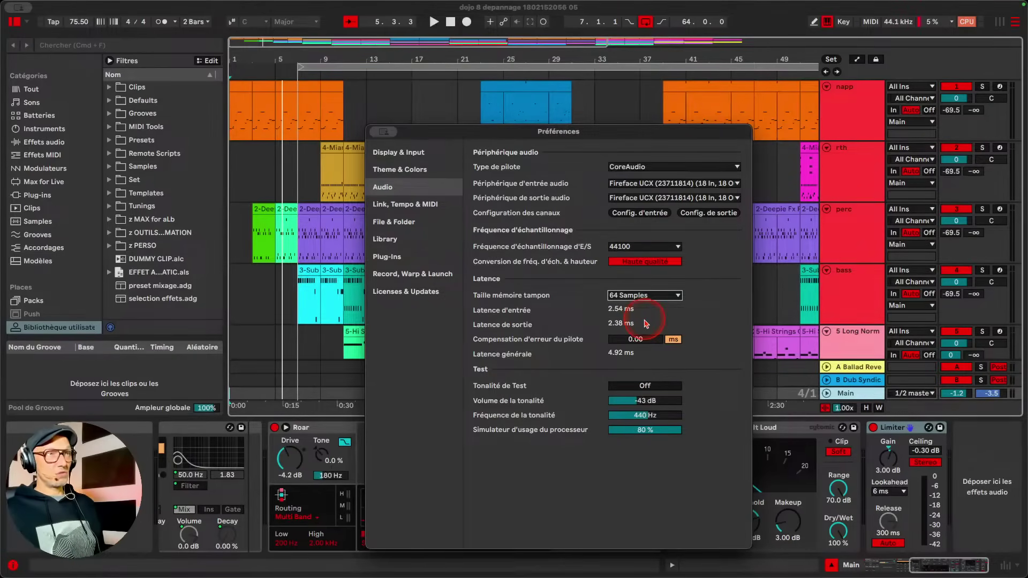
Step: Set the audio buffer size to 128 samples and check the input and output latency
left_click(663, 302)
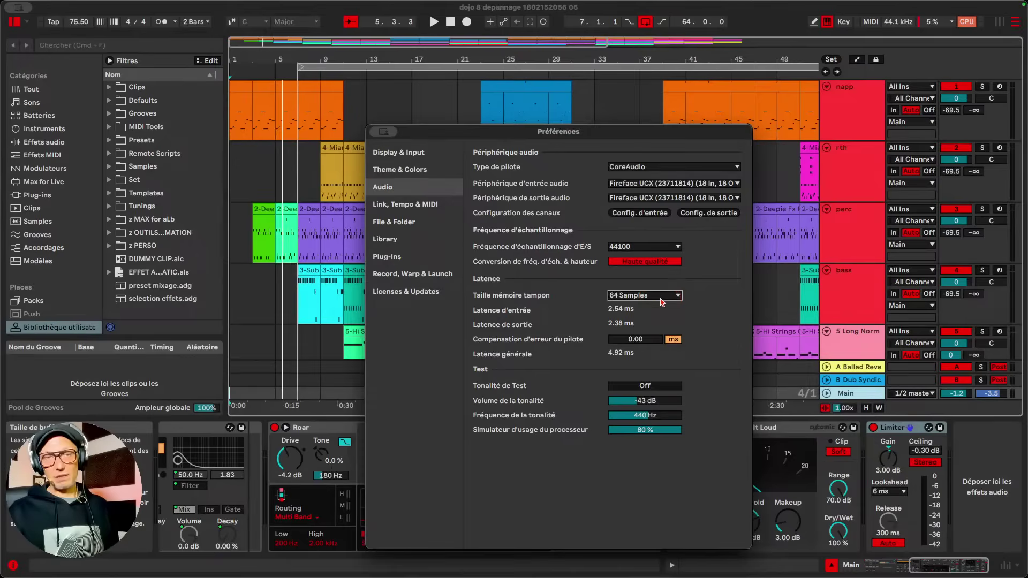
left_click(663, 301)
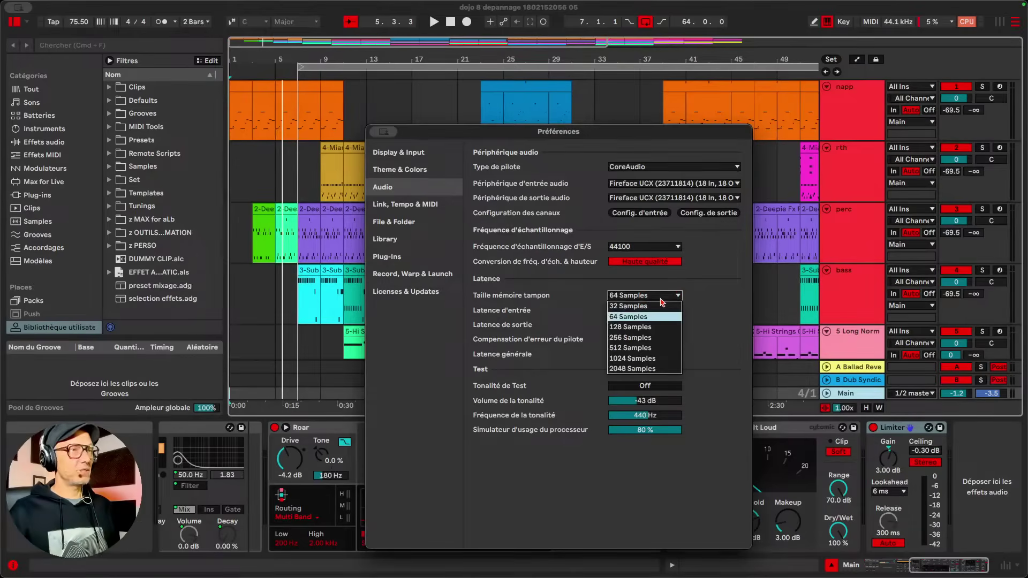
left_click(649, 330)
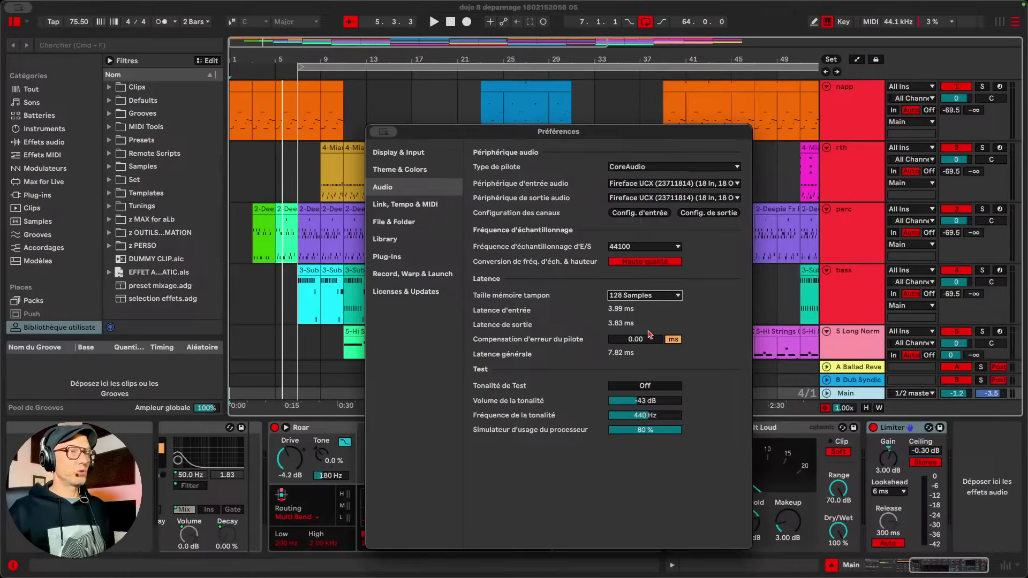
left_click(634, 333)
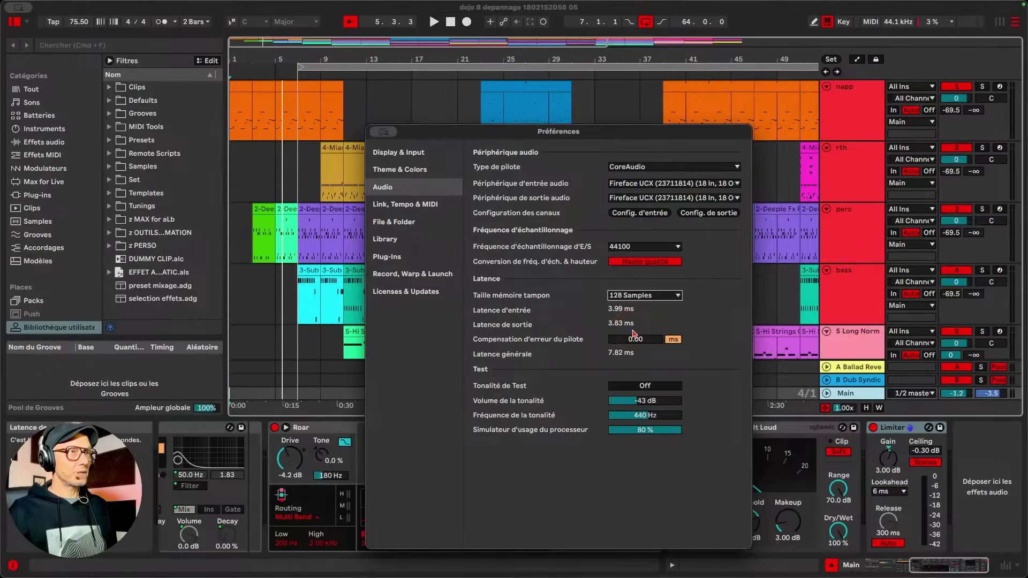
left_click(637, 298)
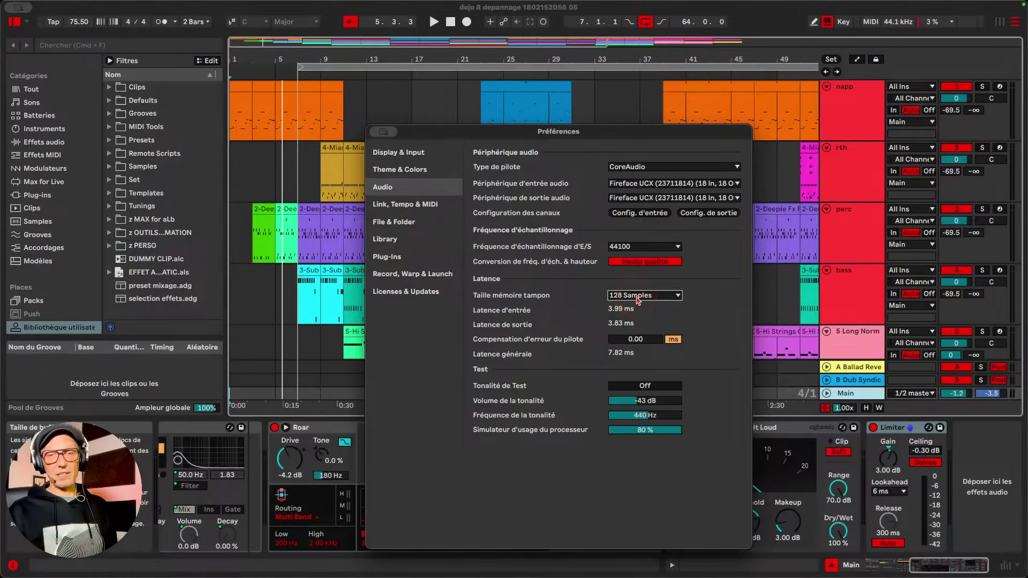